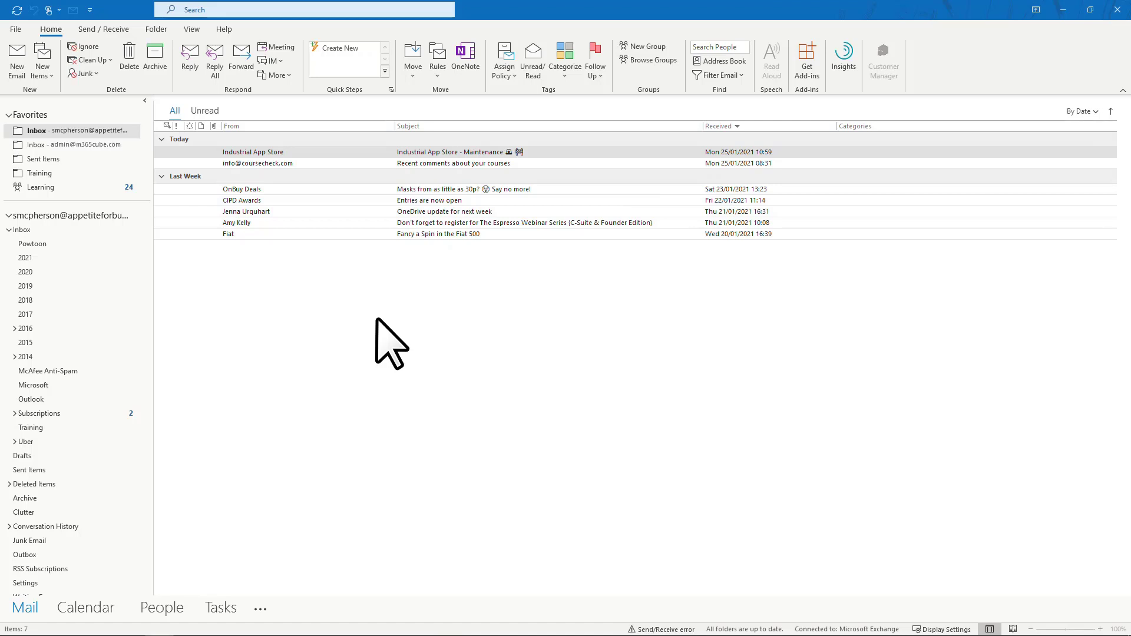
With the Industrial App Store message selected, create a 'Delete' quick step using the Delete message action.
left_click(351, 152)
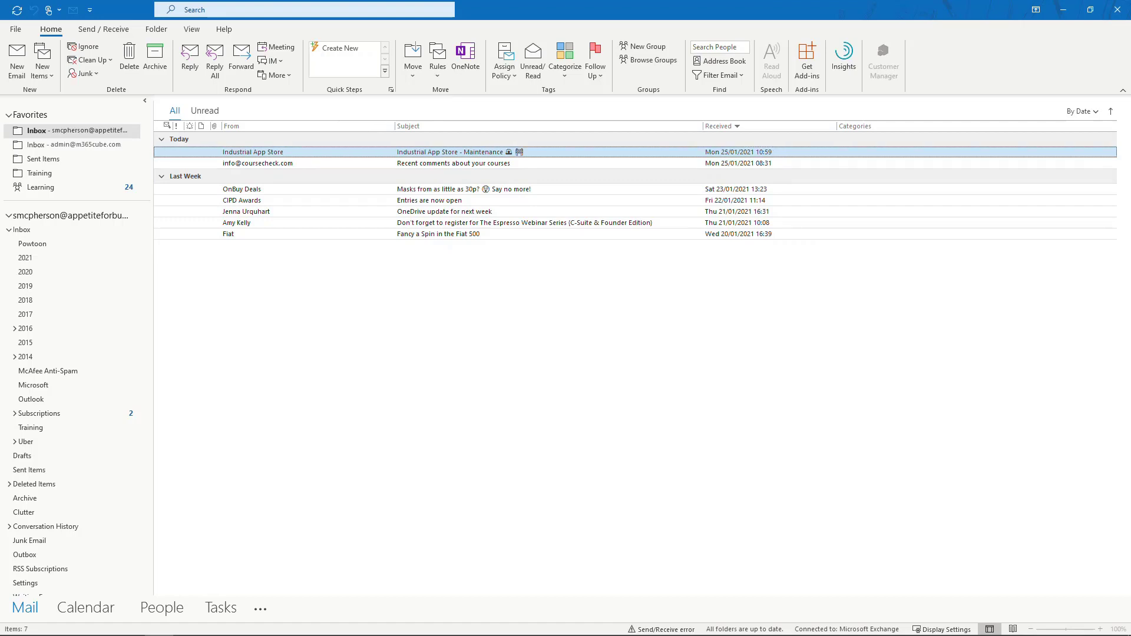
left_click(339, 50)
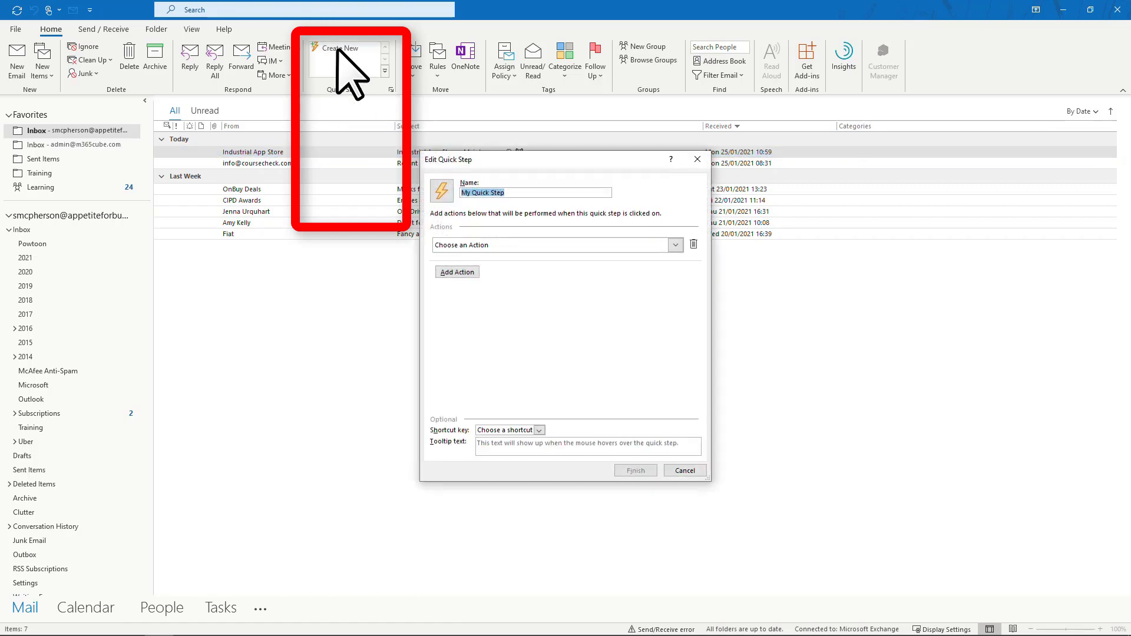
type("Delete")
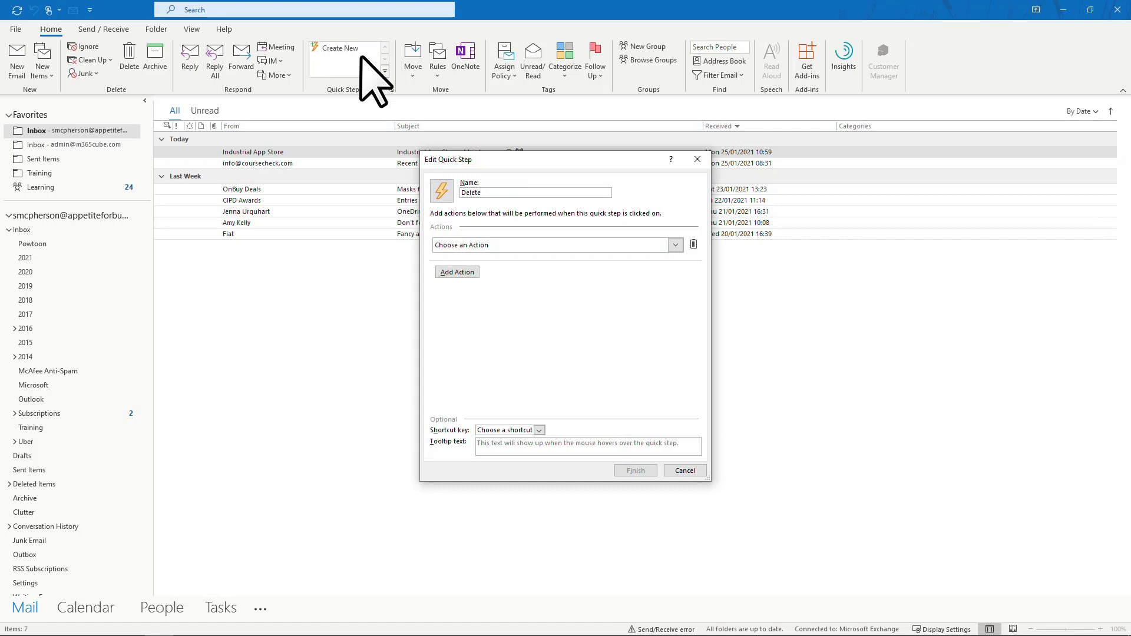
left_click(675, 245)
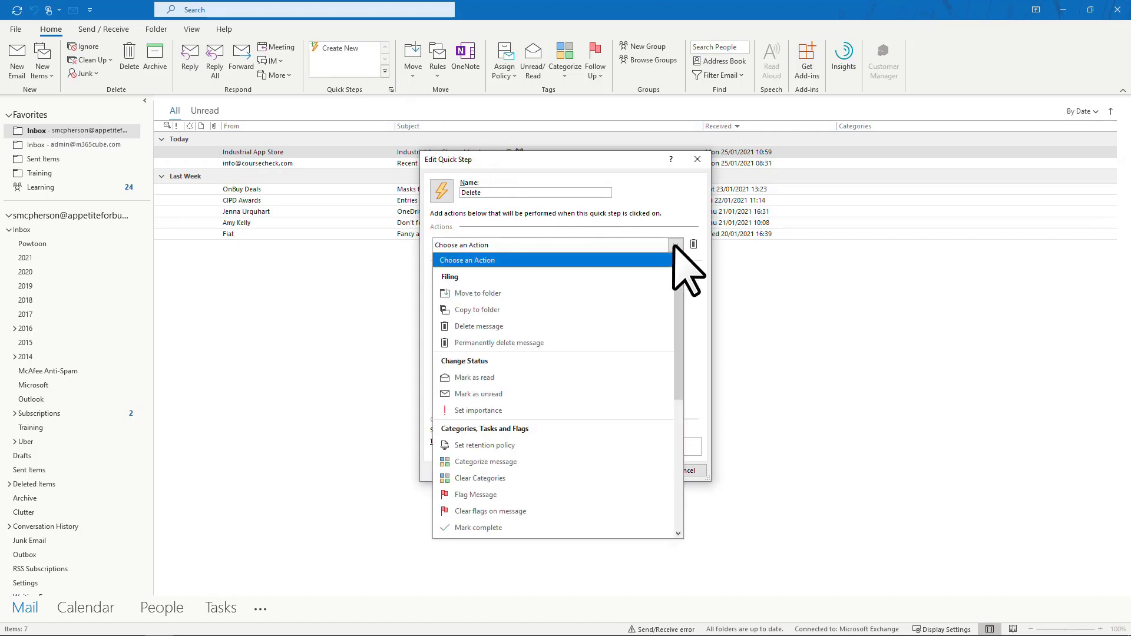
left_click(619, 326)
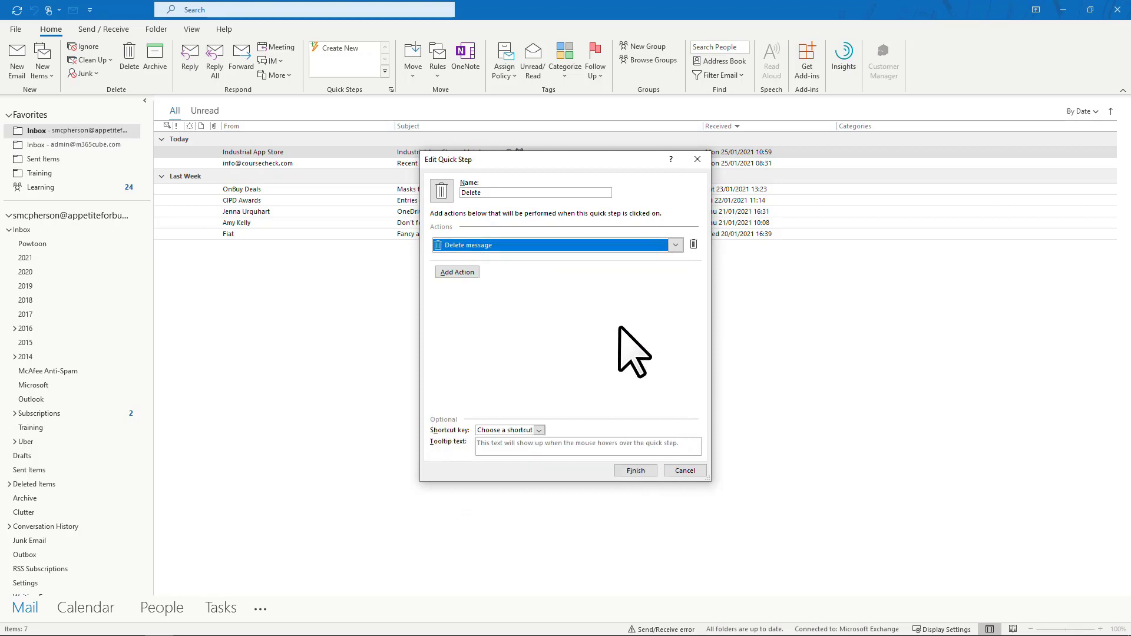
left_click(640, 469)
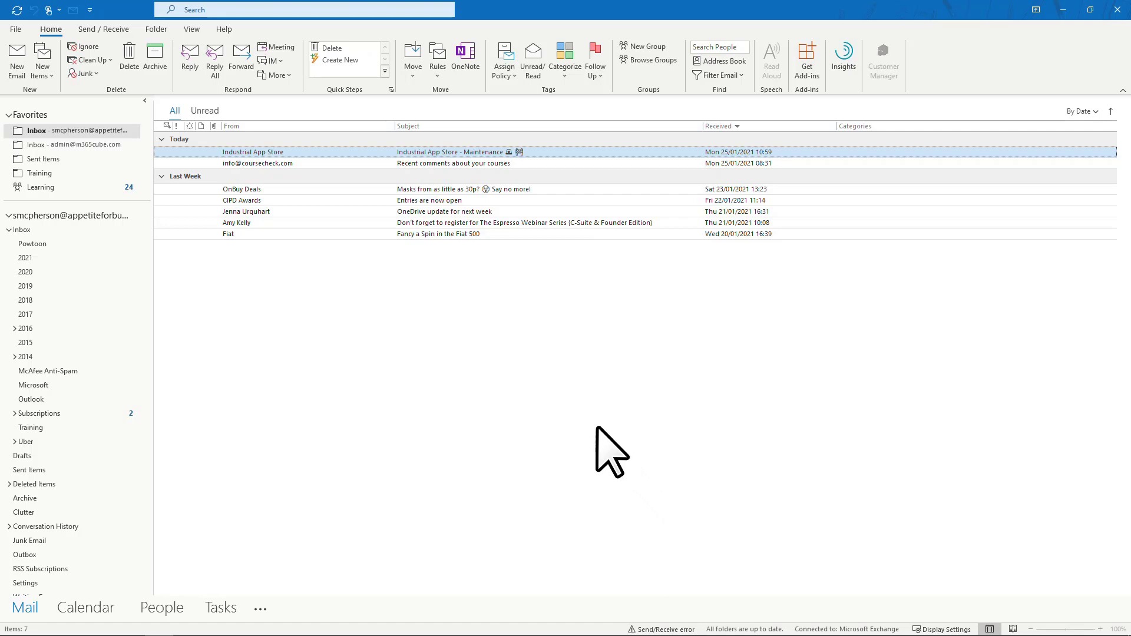
Create a 'Delegate' quick step whose action forwards the message.
left_click(340, 60)
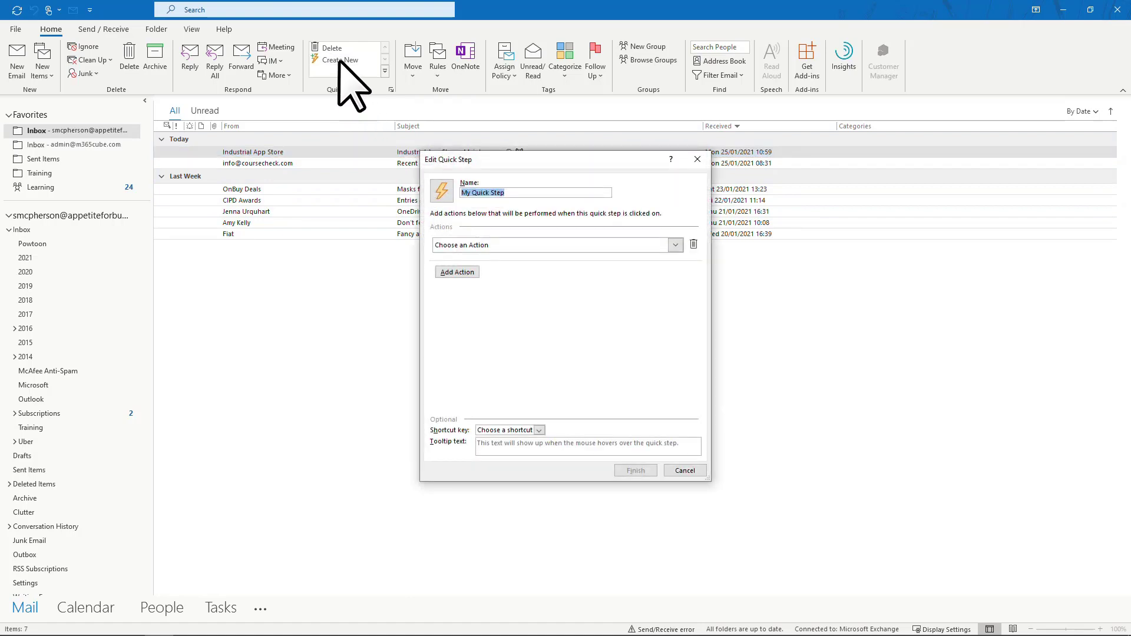
type("Delegate")
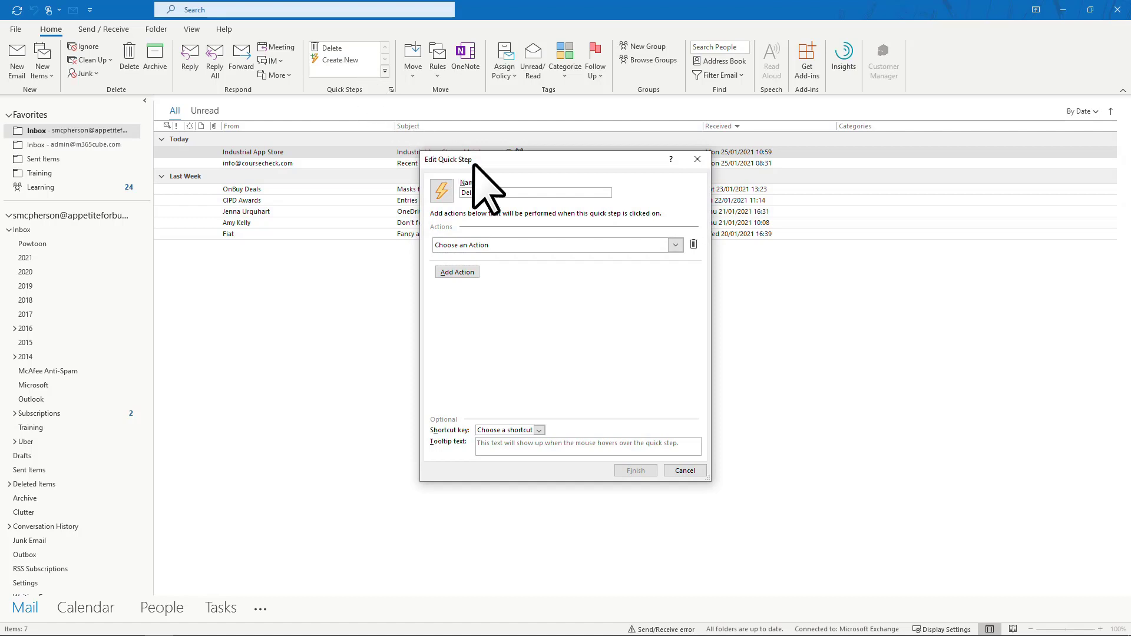
left_click(676, 245)
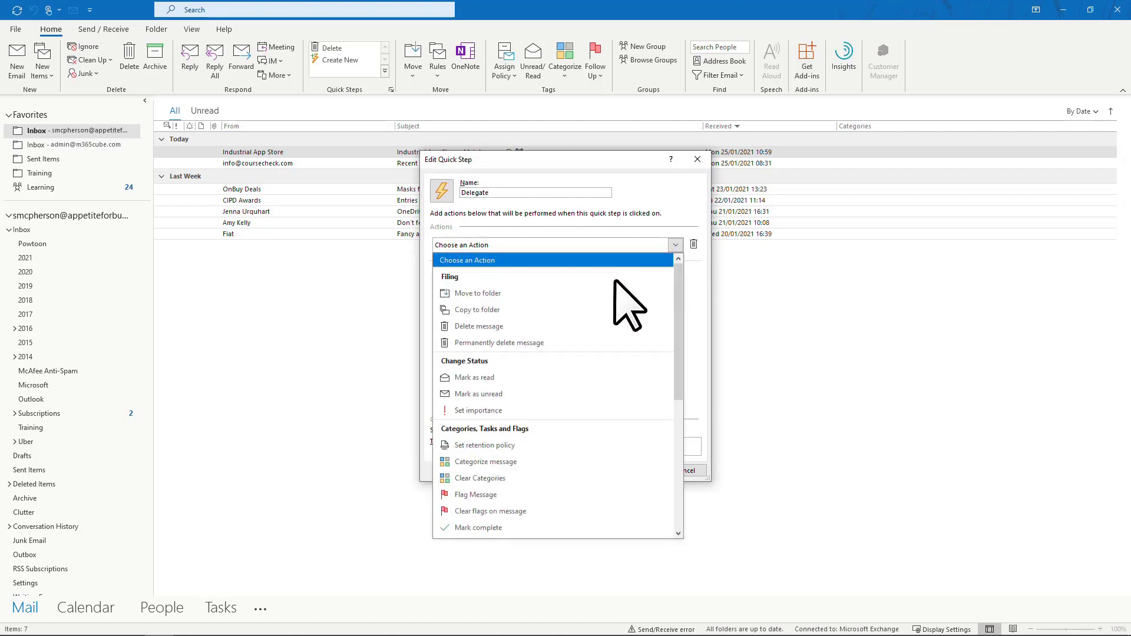
scroll(616, 330, "down", 4)
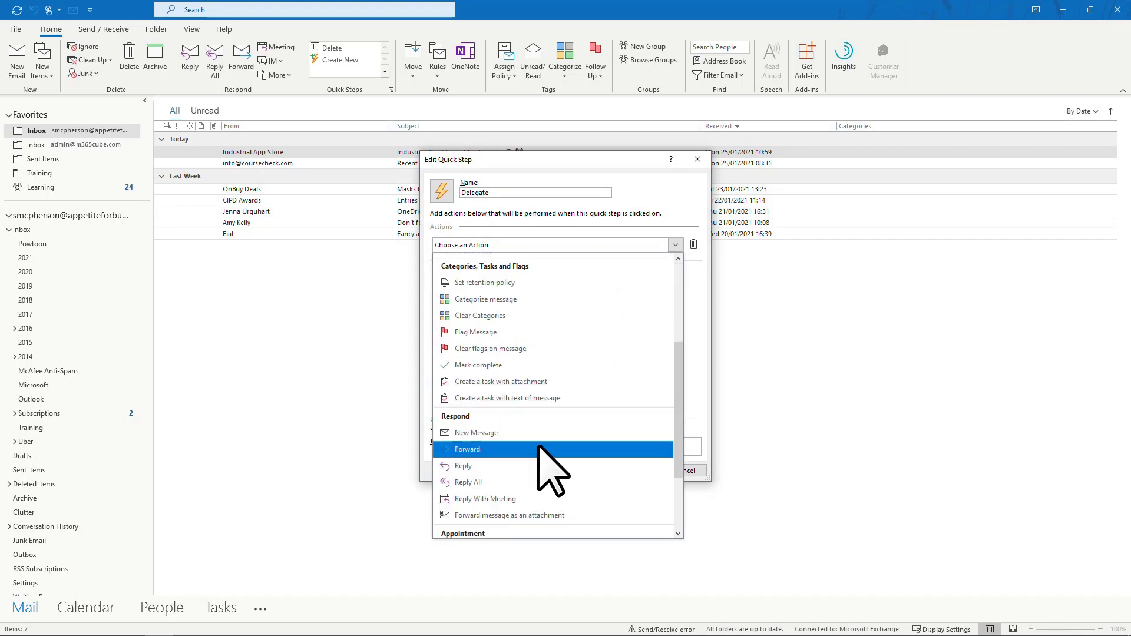
left_click(538, 449)
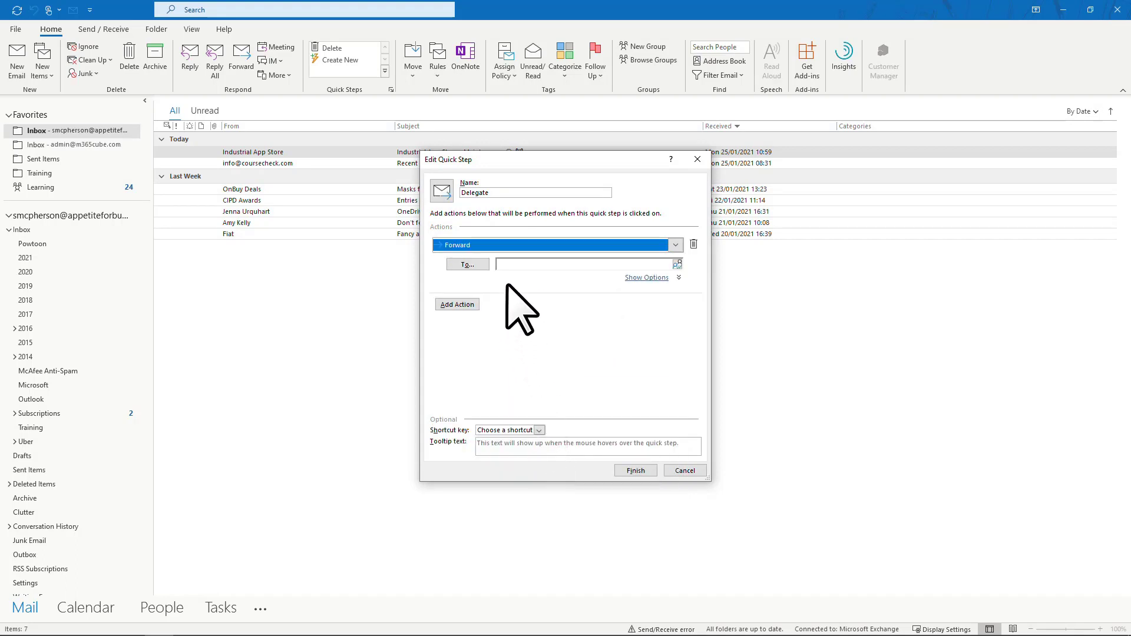
left_click(640, 470)
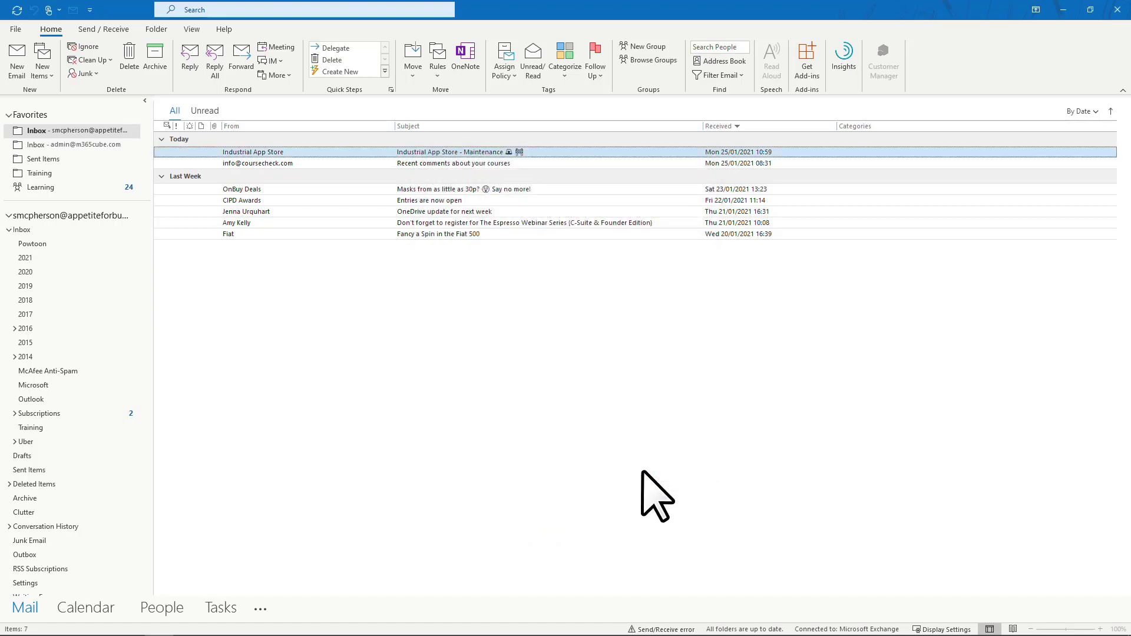
Create a 'Do It Now' quick step whose action replies to the message.
left_click(340, 72)
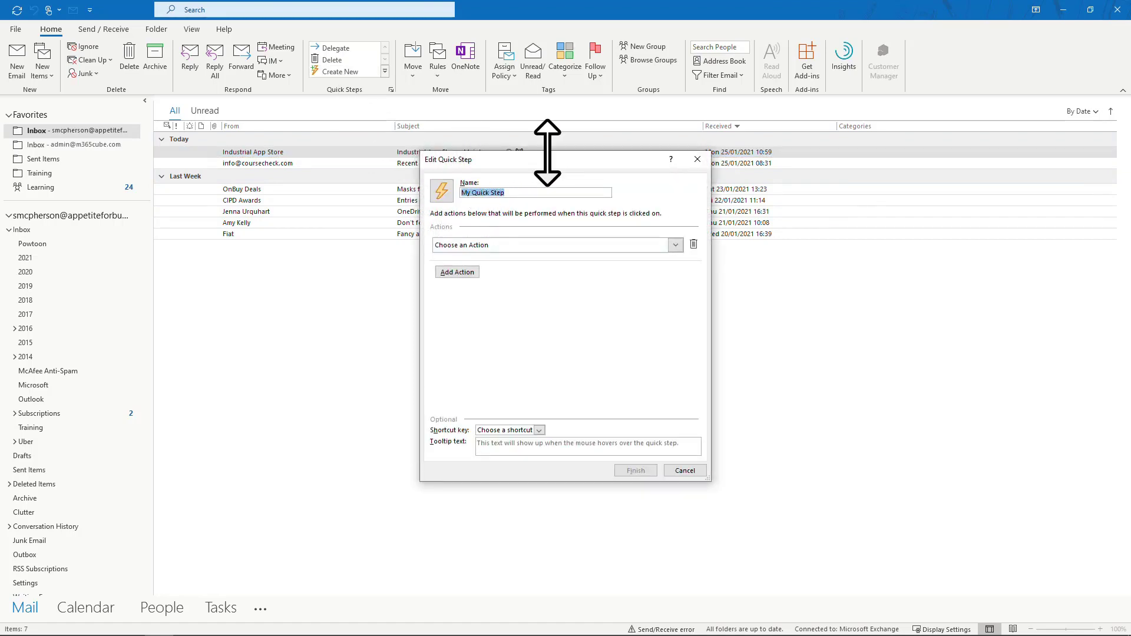
type("Do It Now")
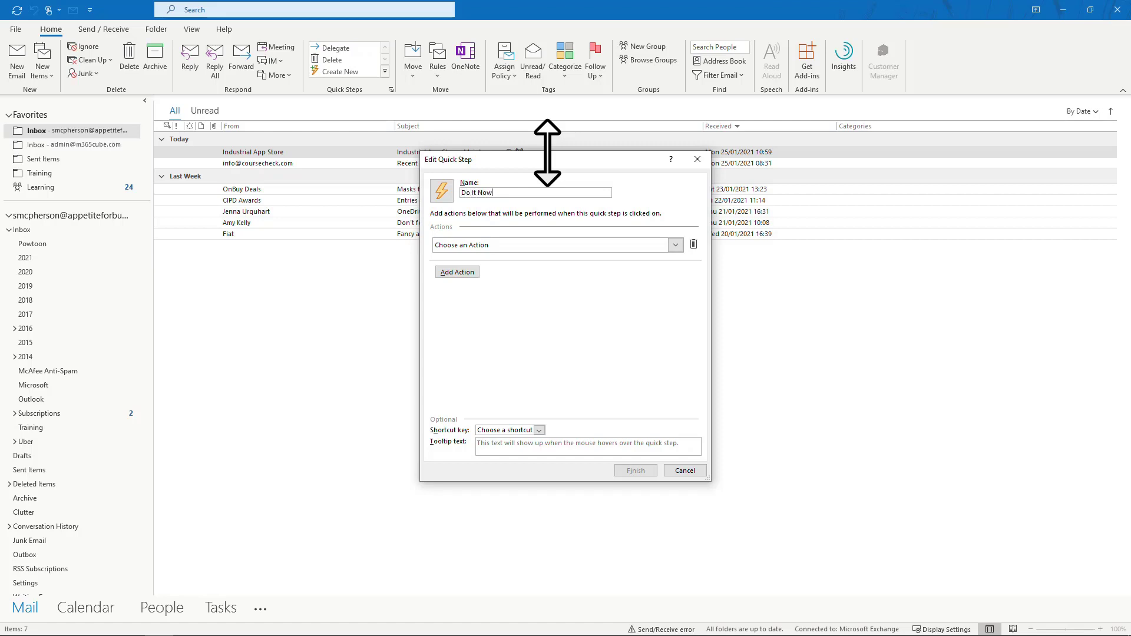
left_click(676, 245)
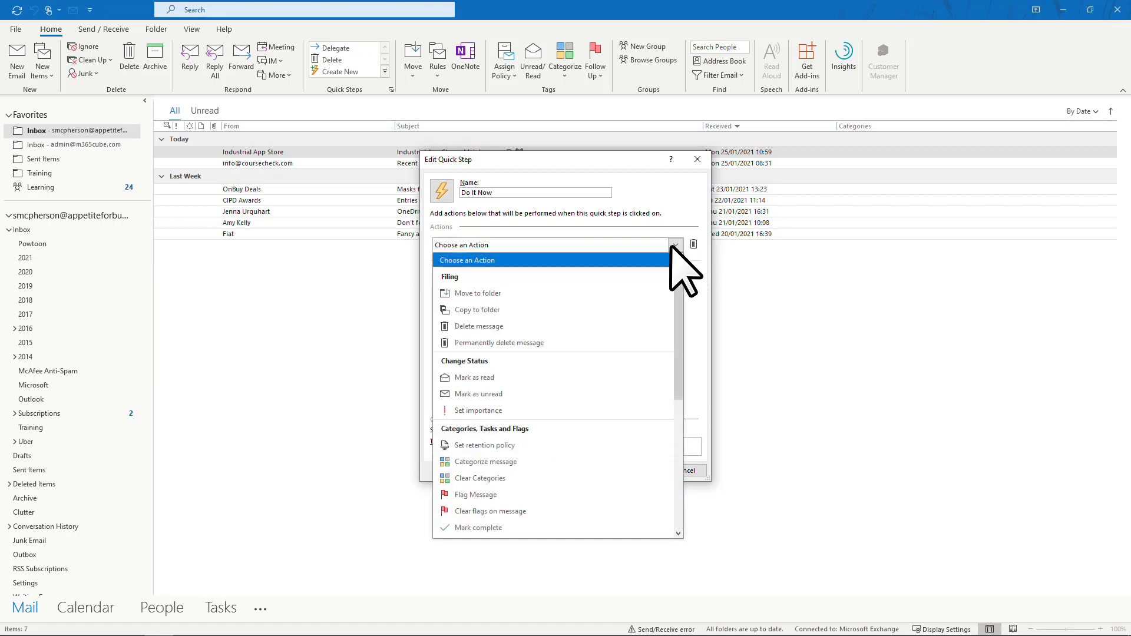
scroll(589, 373, "down", 2)
scroll(589, 400, "down", 2)
left_click(557, 465)
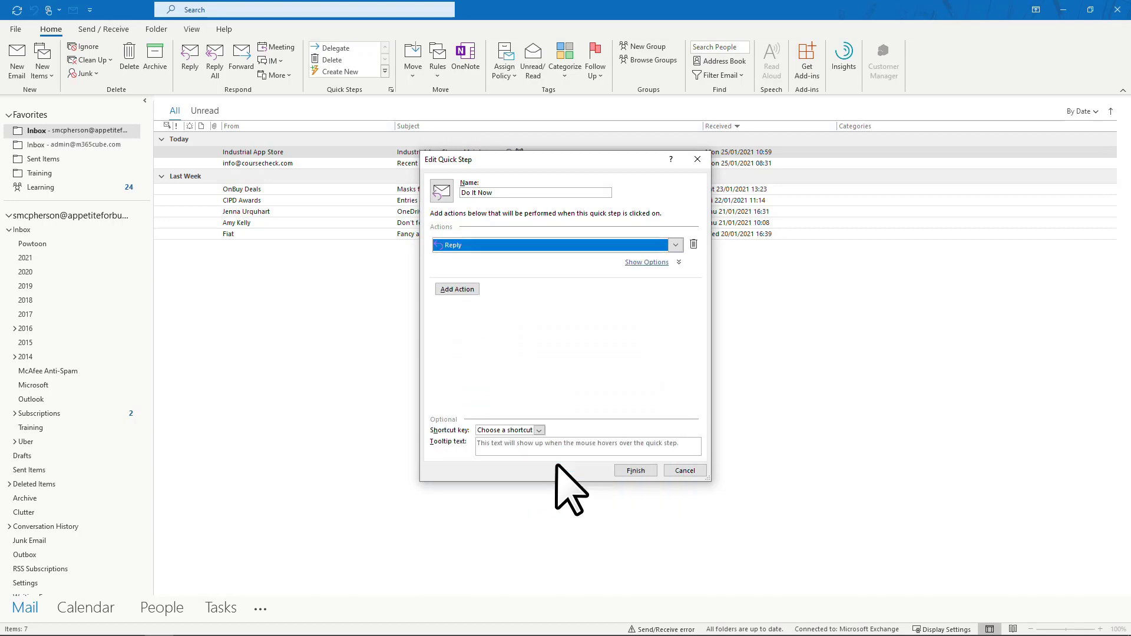
left_click(627, 470)
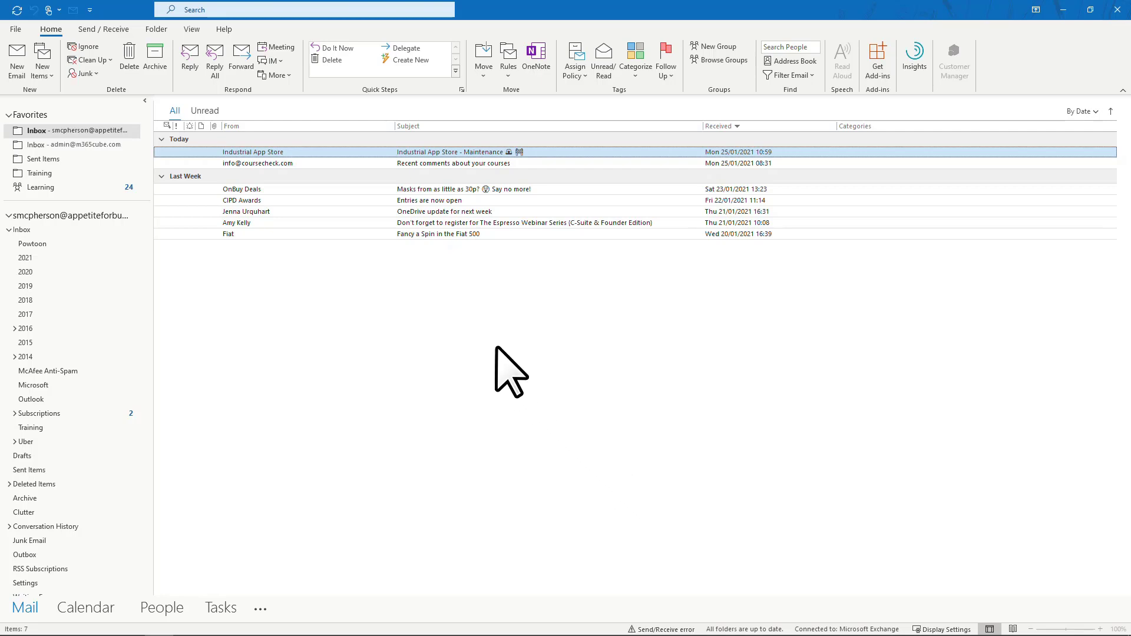
Start a 'Defer' quick step that categorizes messages with the Planning category.
left_click(406, 61)
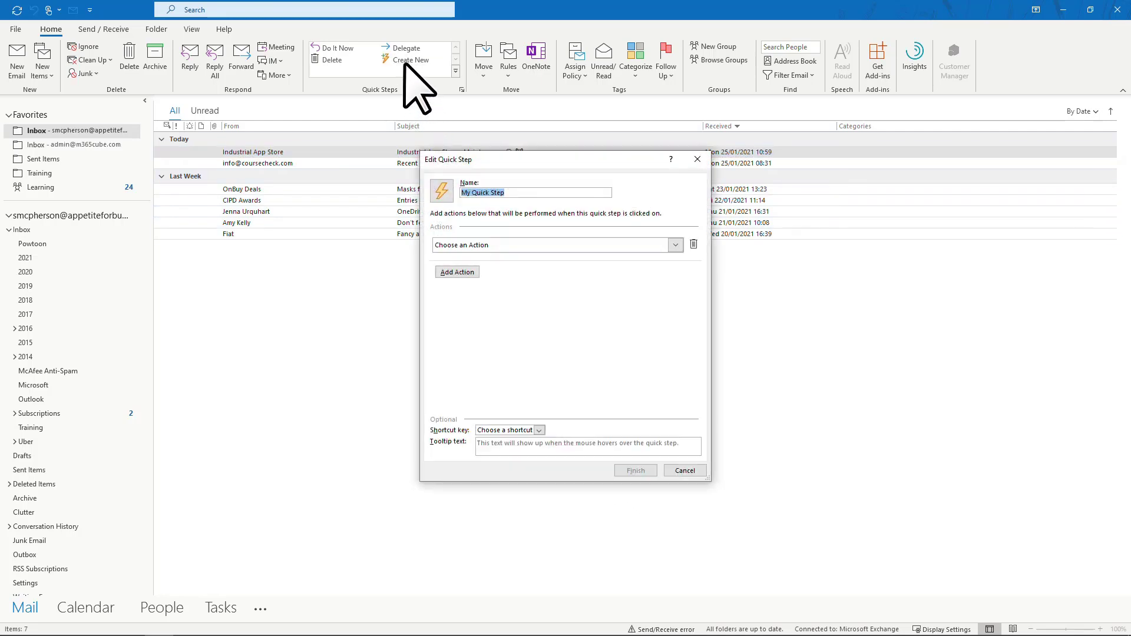
type("Defer")
left_click(675, 245)
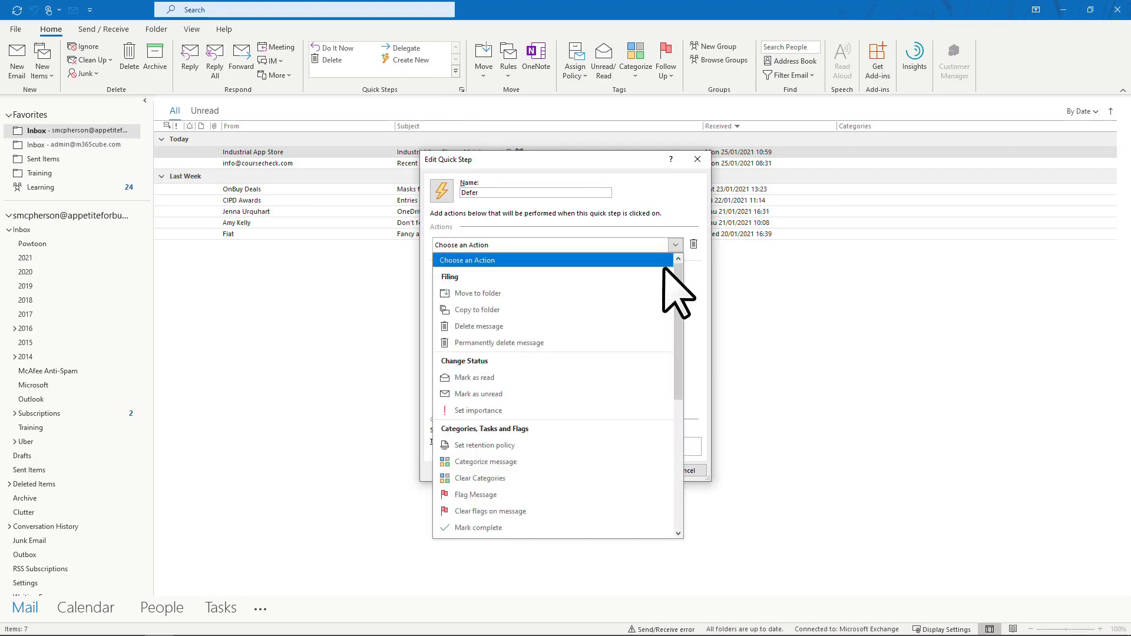
left_click(593, 465)
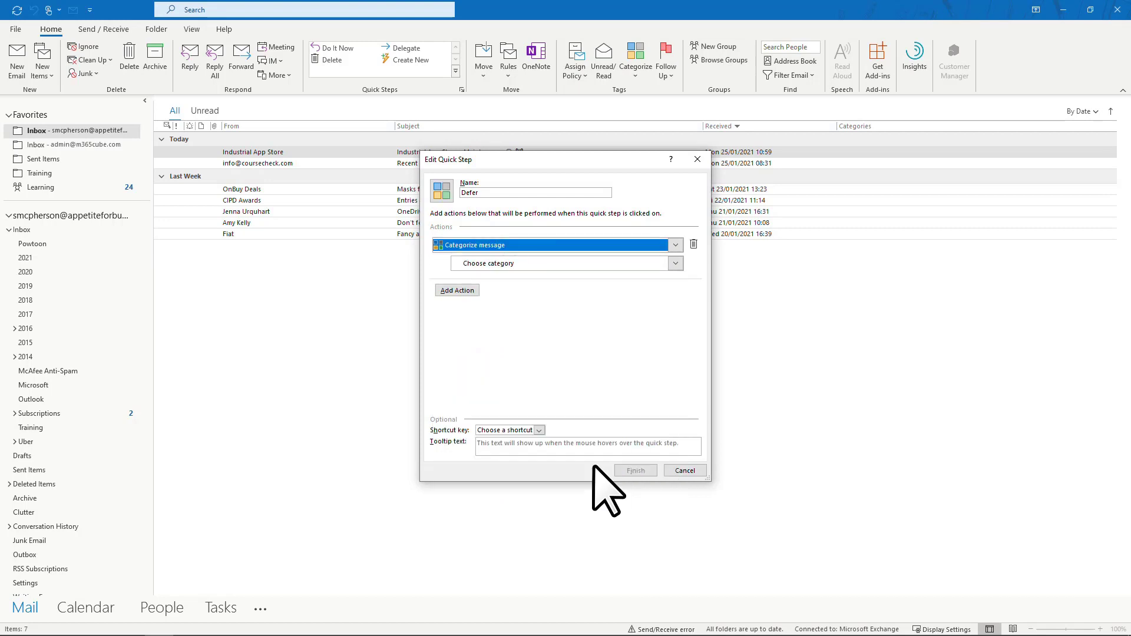
left_click(675, 263)
left_click(659, 379)
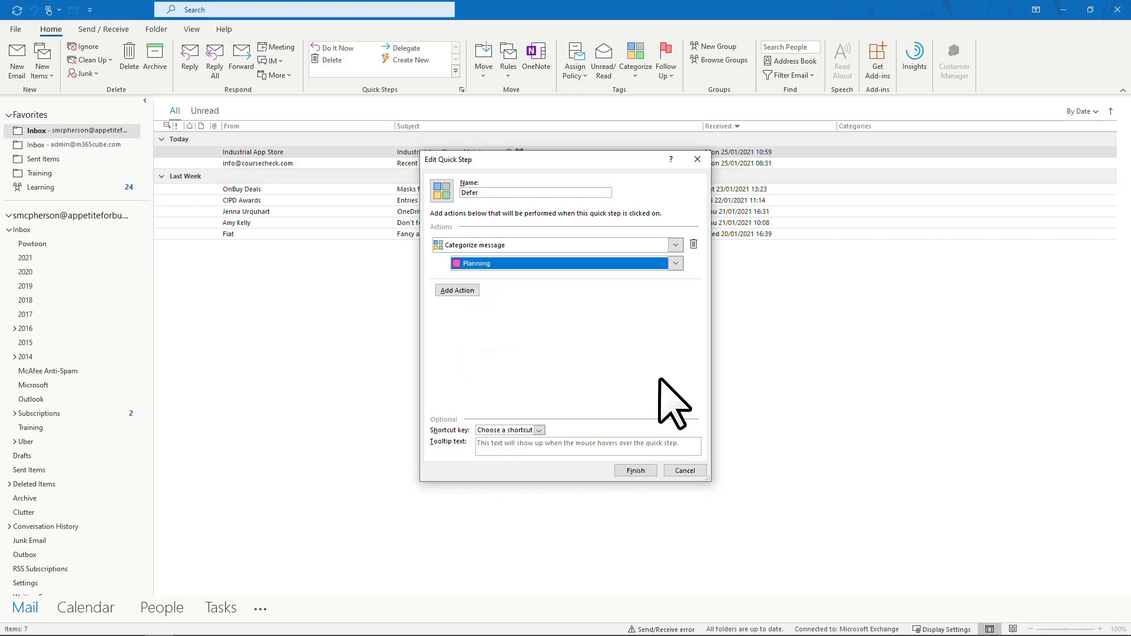
Add a second Defer action moving the message to the 2021 folder.
left_click(467, 294)
left_click(641, 297)
left_click(672, 337)
left_click(675, 309)
left_click(635, 359)
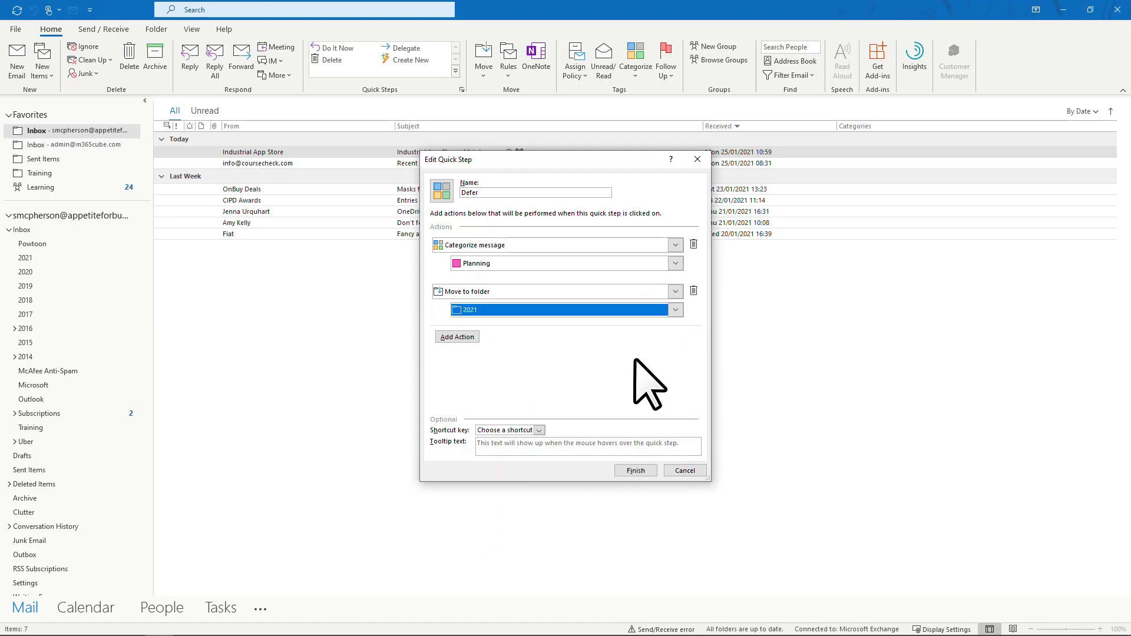
Add a third action creating an appointment with the message attached, and save Defer.
left_click(471, 338)
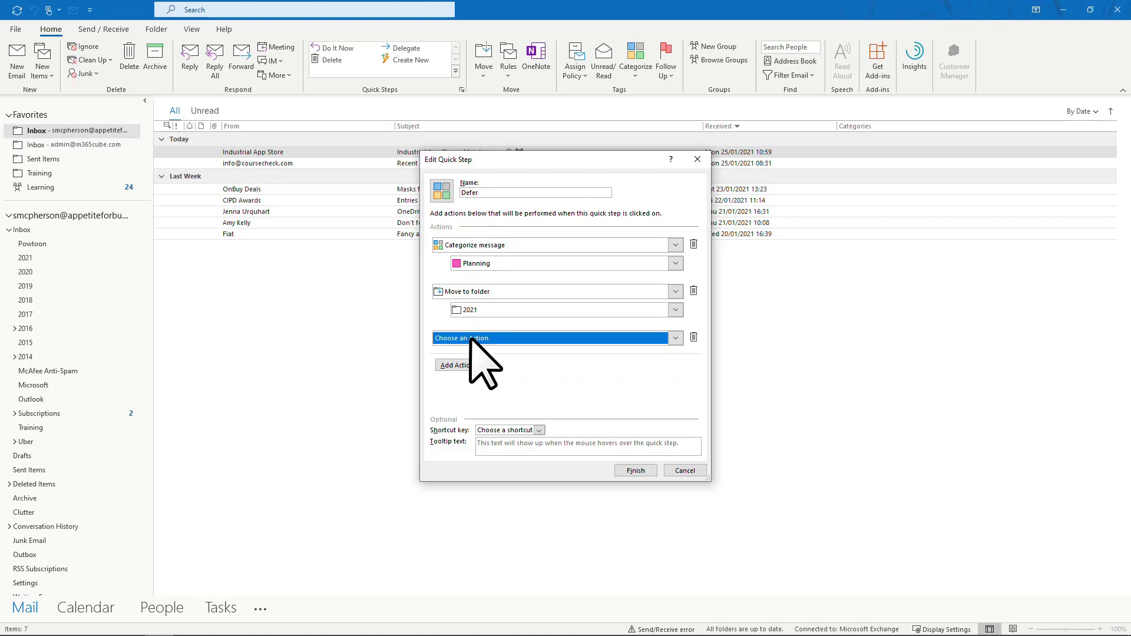
left_click(673, 338)
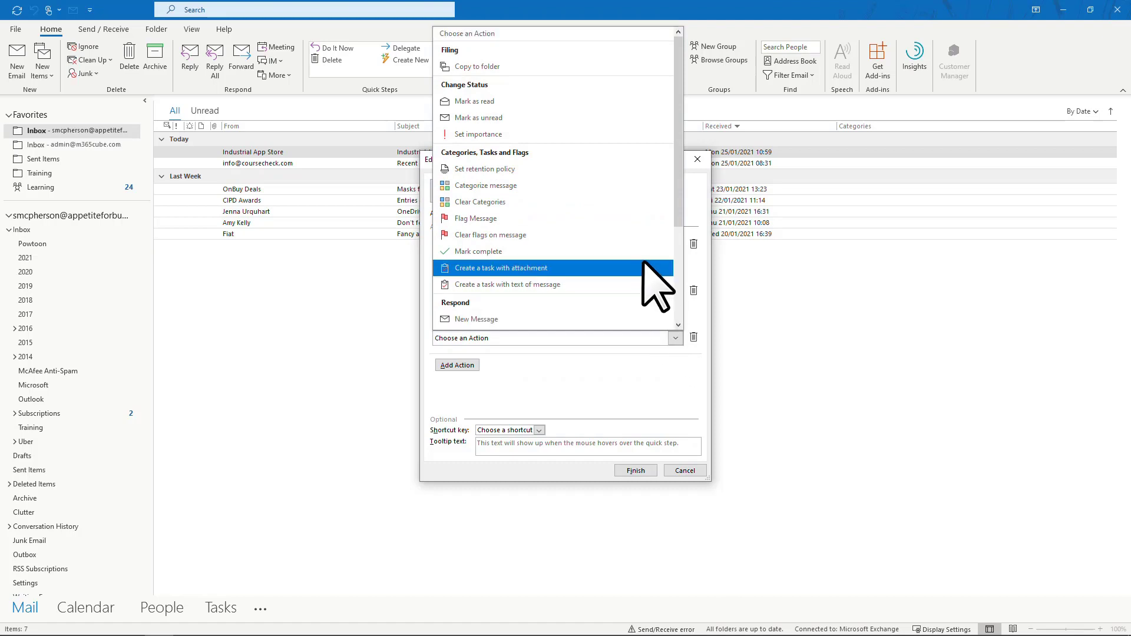
scroll(654, 286, "down", 3)
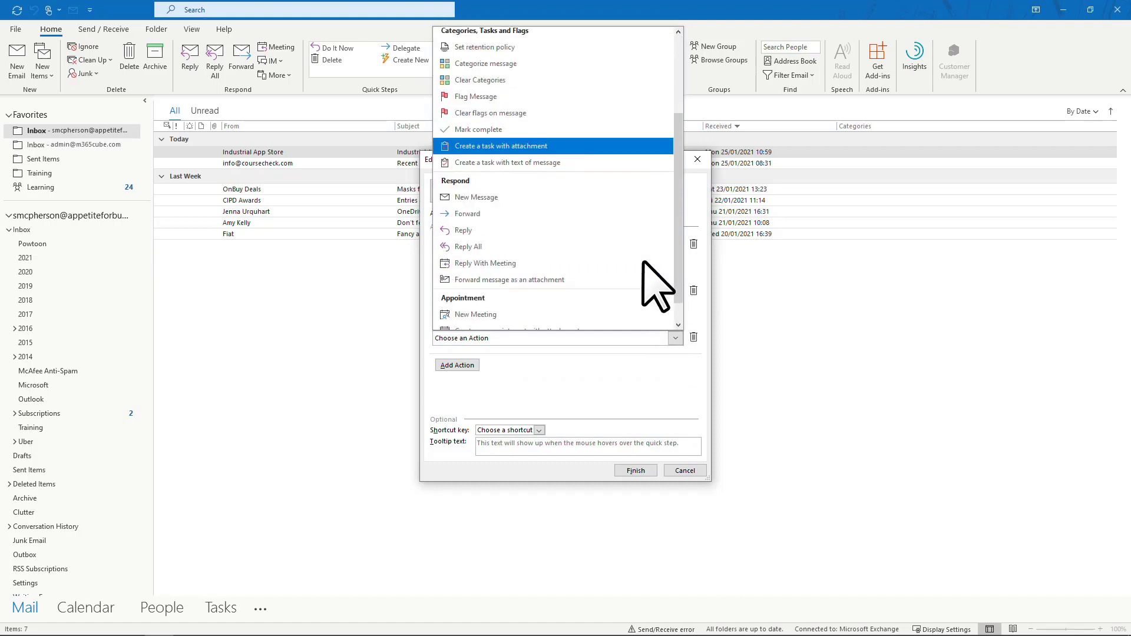
scroll(644, 262, "down", 1)
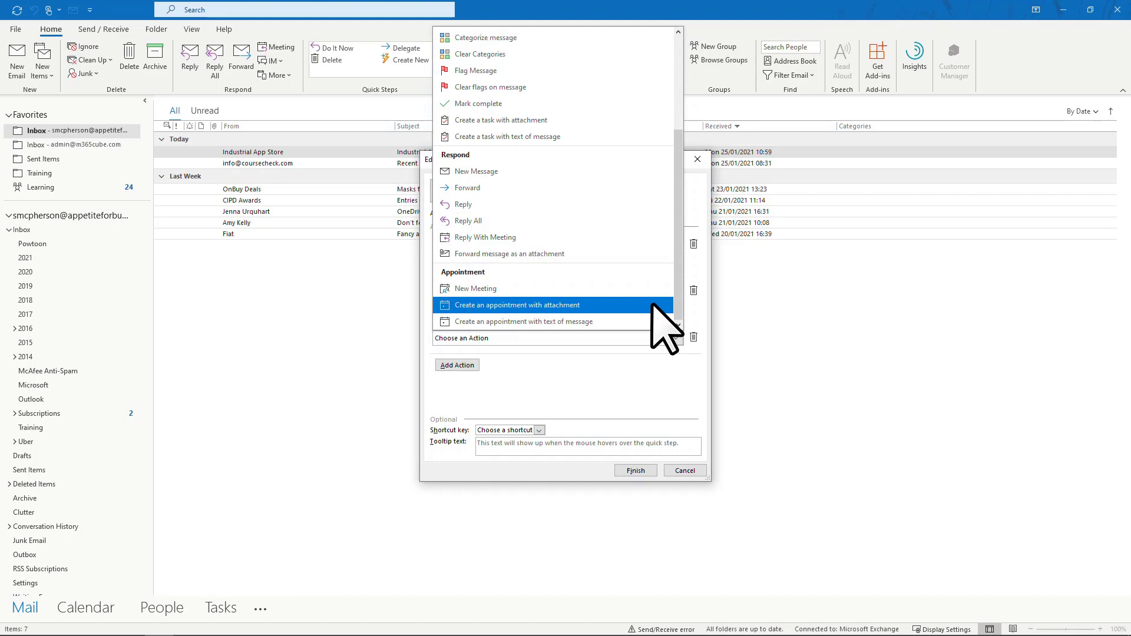
left_click(652, 305)
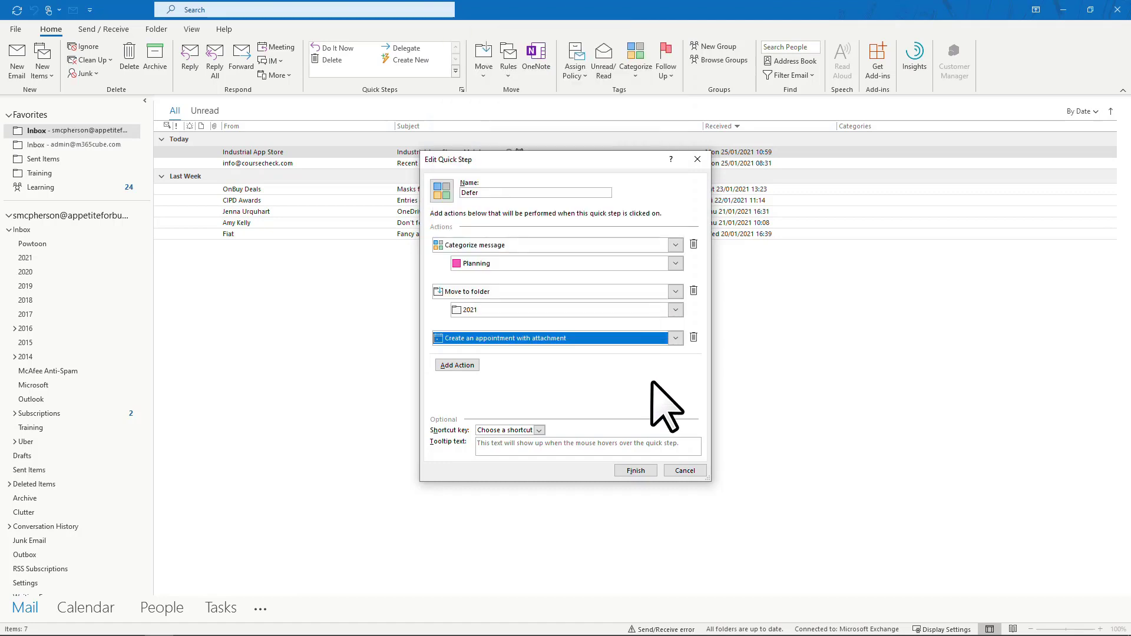
left_click(648, 473)
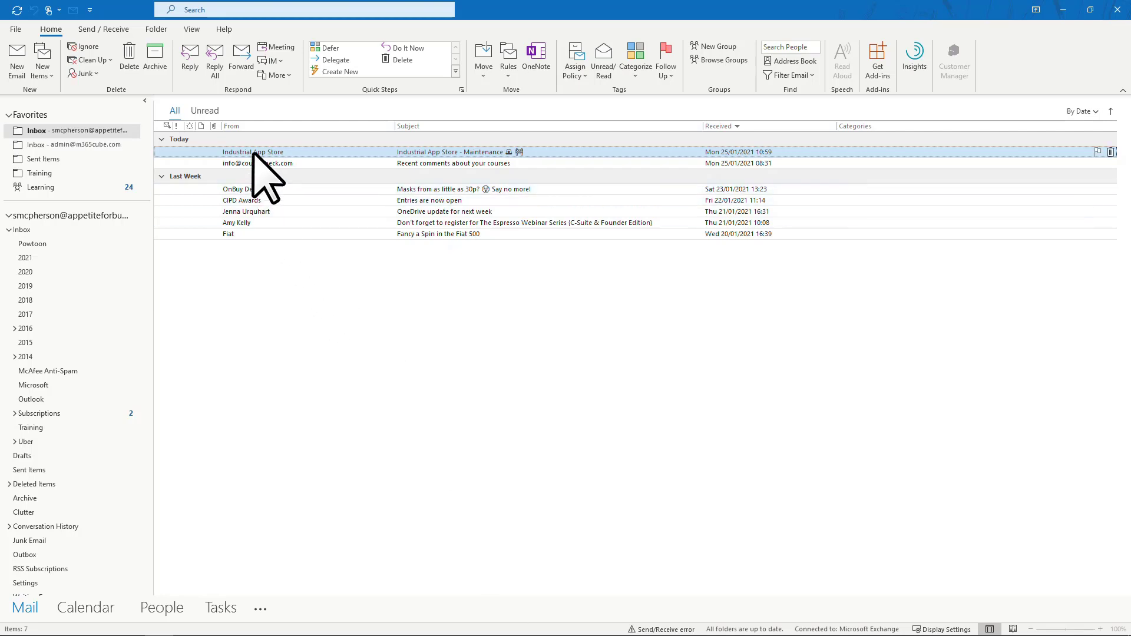
Delete the Industrial App Store email, then forward the course-comments email to a recent colleague.
left_click(402, 60)
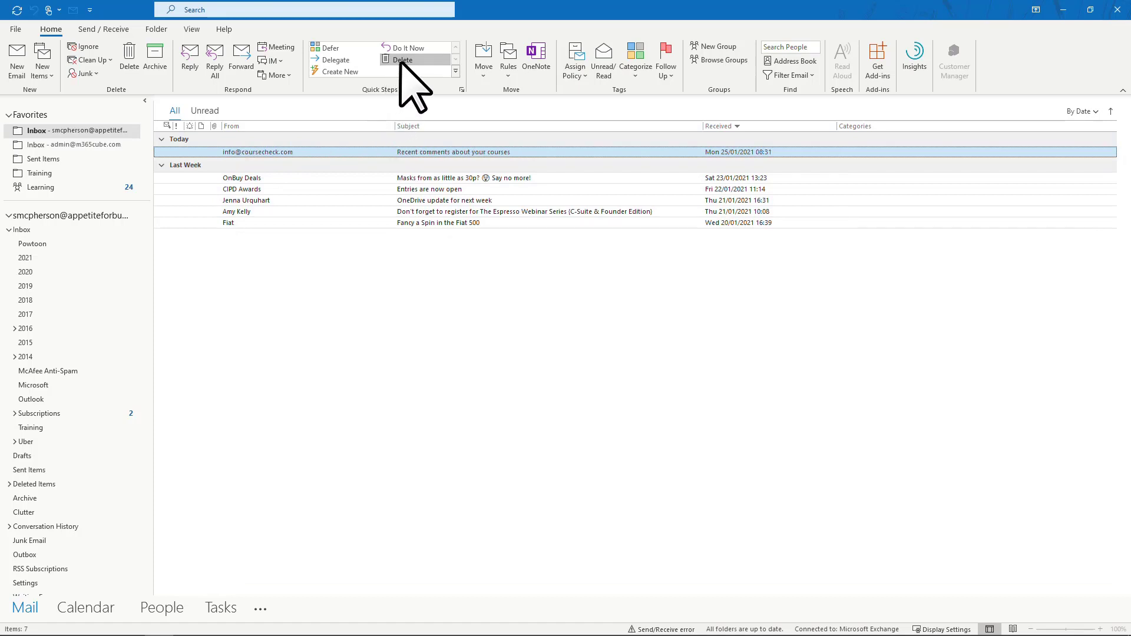
left_click(341, 68)
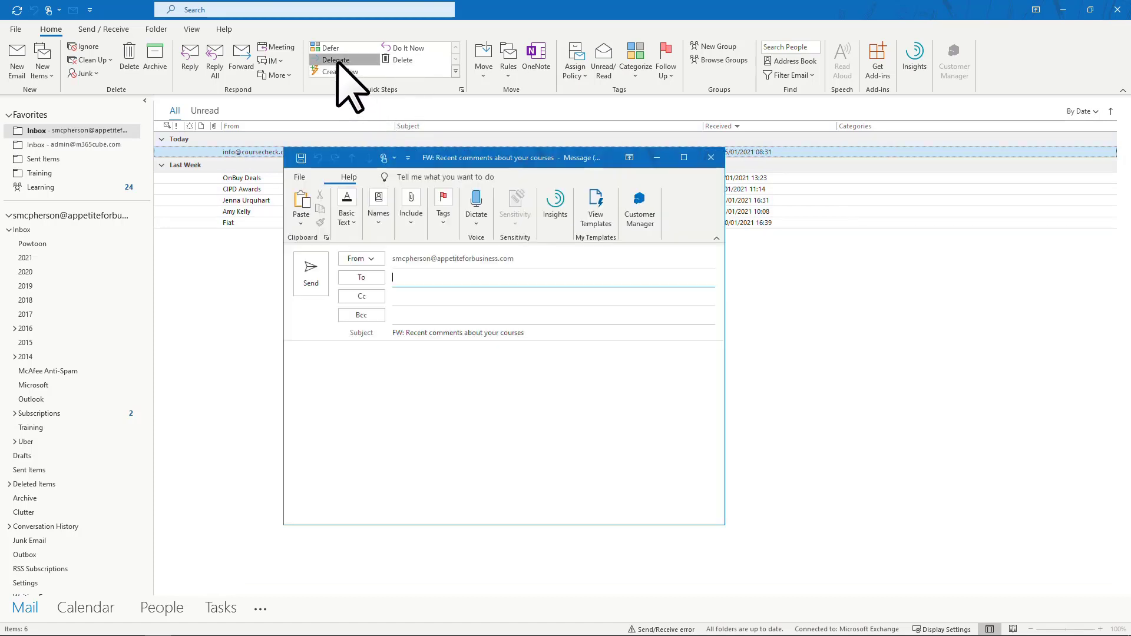
left_click(417, 278)
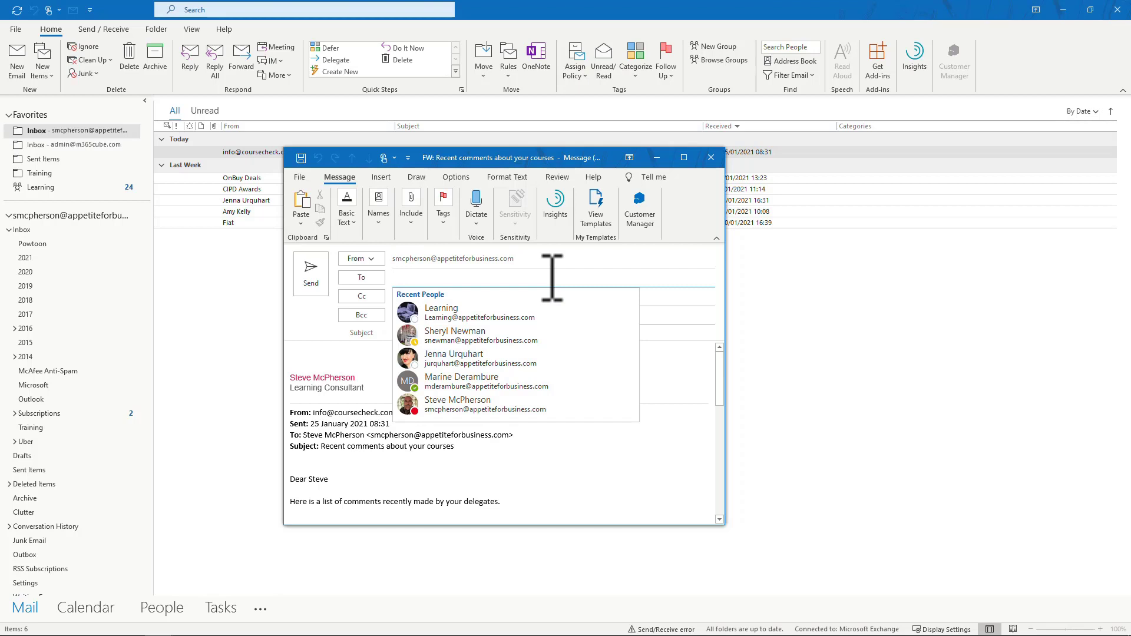
left_click(504, 354)
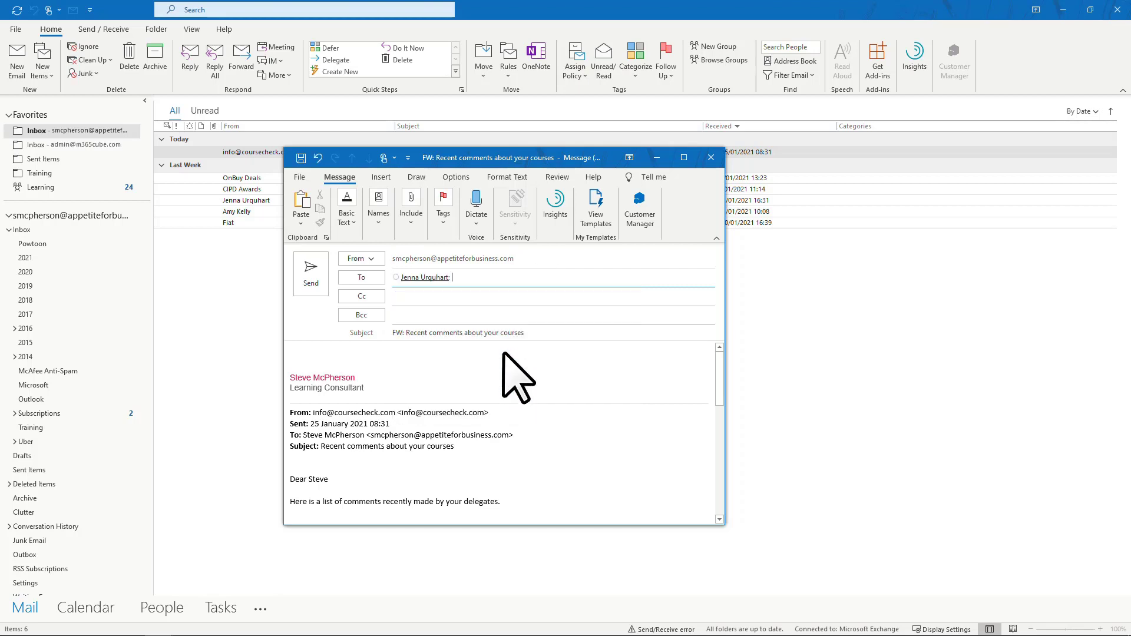
left_click(305, 266)
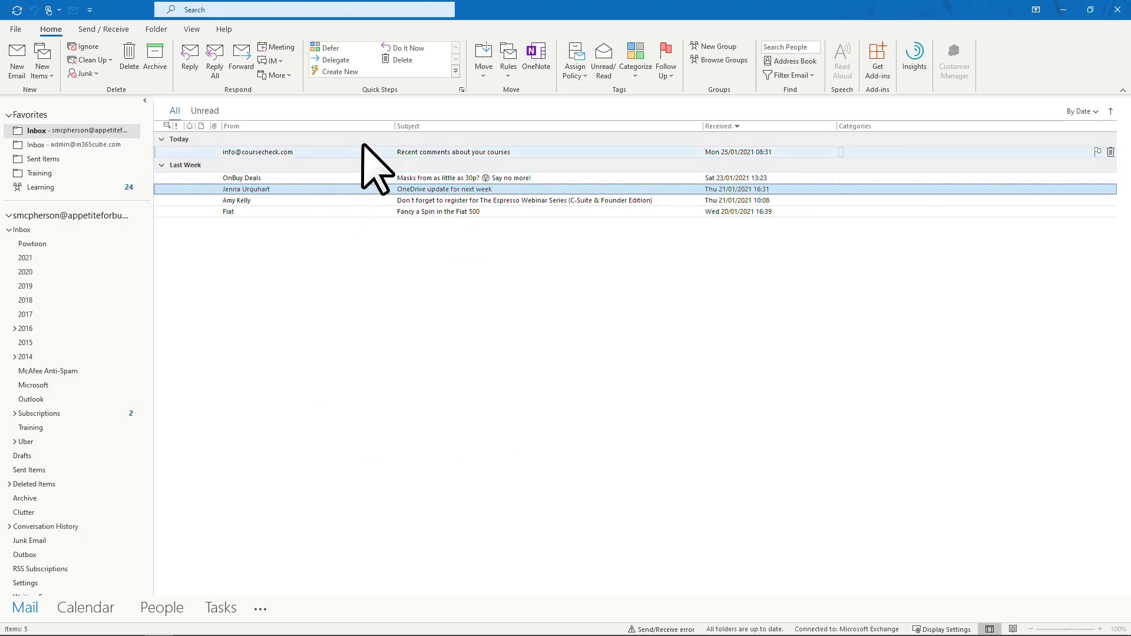
Defer the OneDrive update email and set the appointment's start date to '2 weeks today'.
left_click(328, 46)
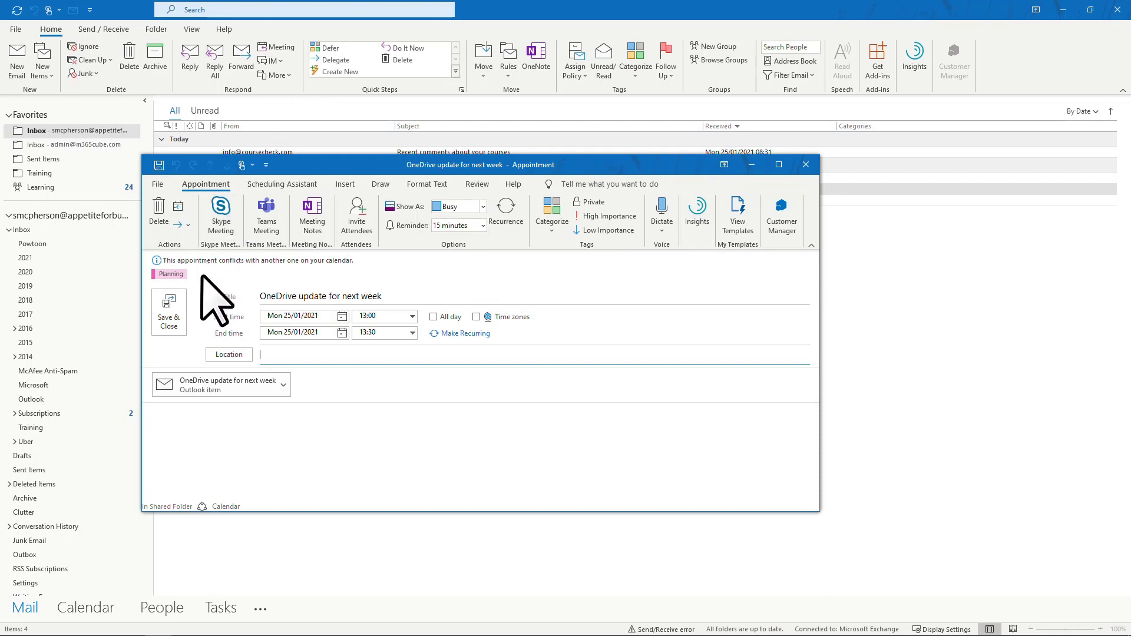
left_click(281, 317)
double_click(281, 317)
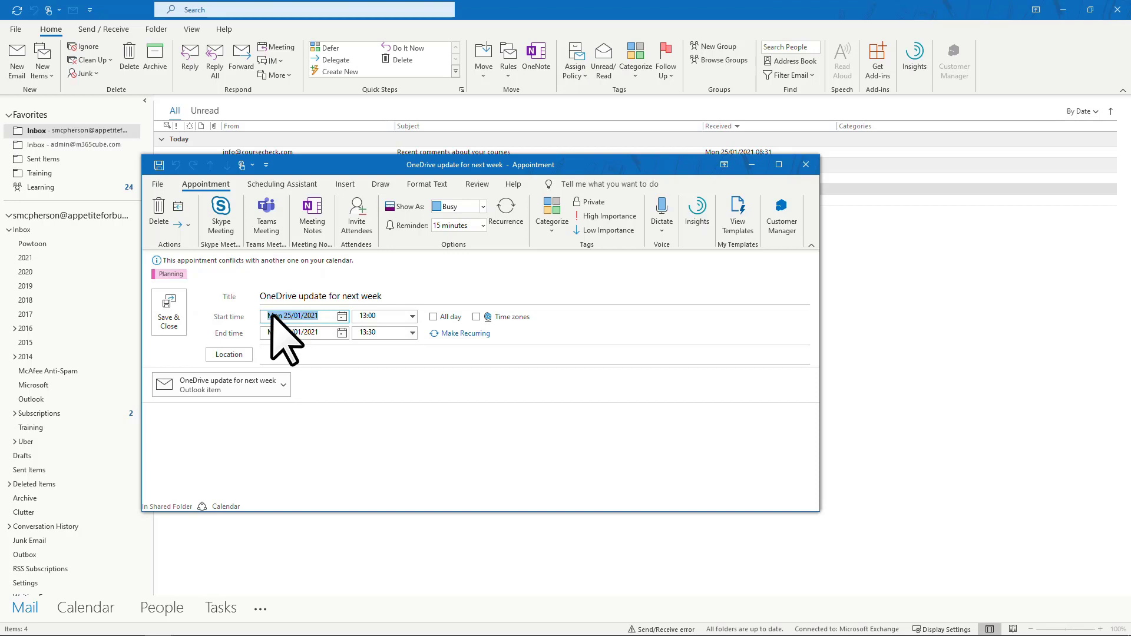
type("2")
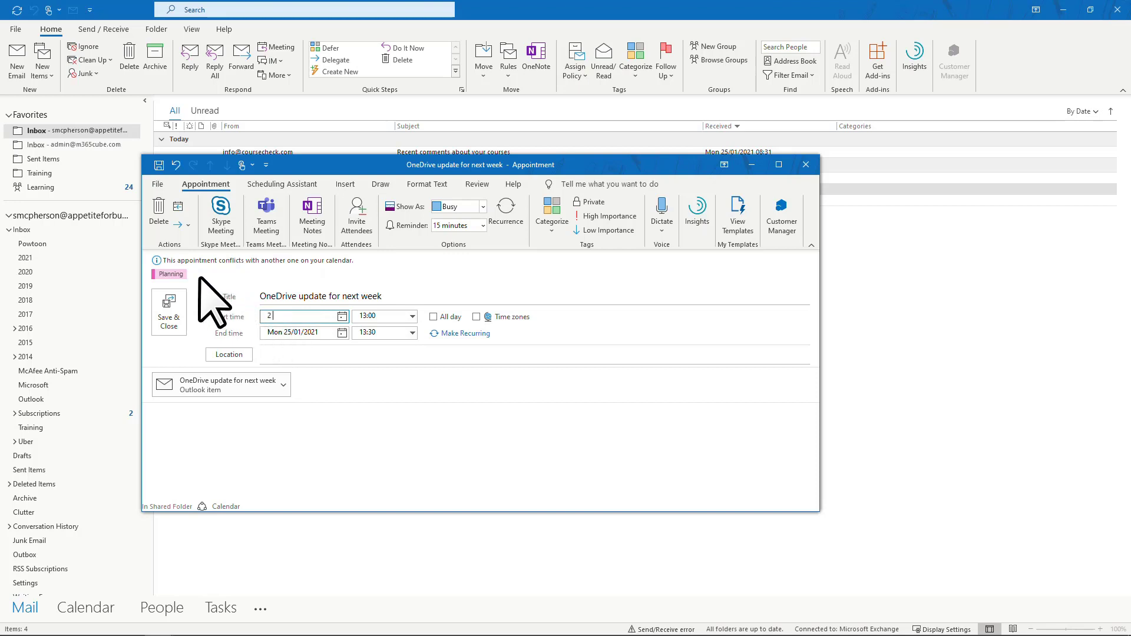
type(" weeks today")
left_click(172, 326)
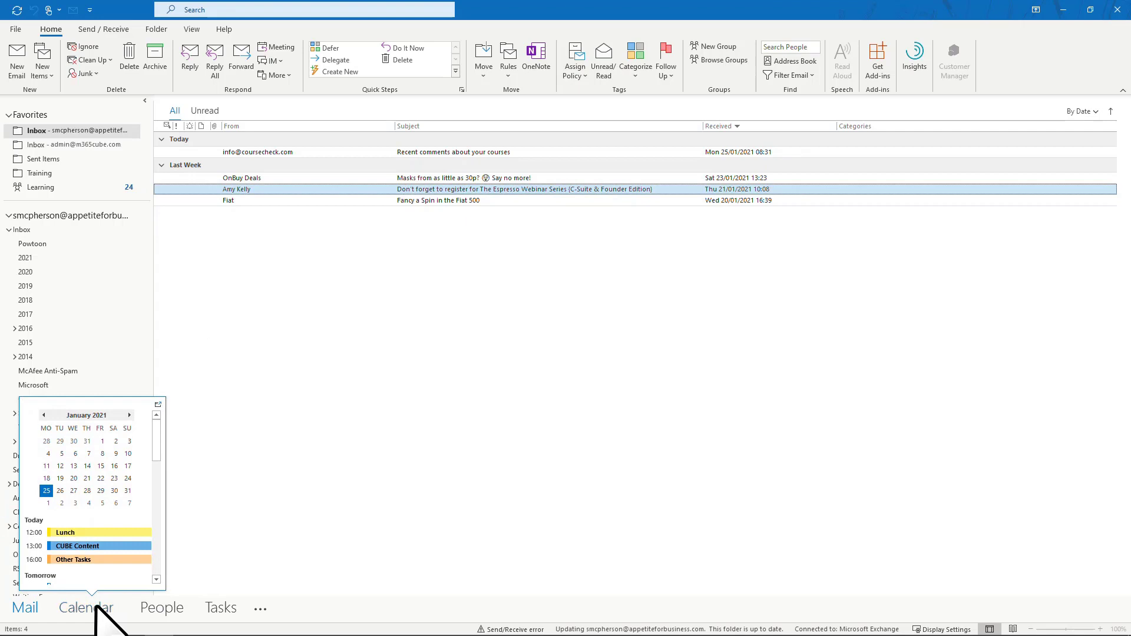
Open the calendar at 8 February 2021 and check the 13:00 OneDrive update appointment.
left_click(96, 607)
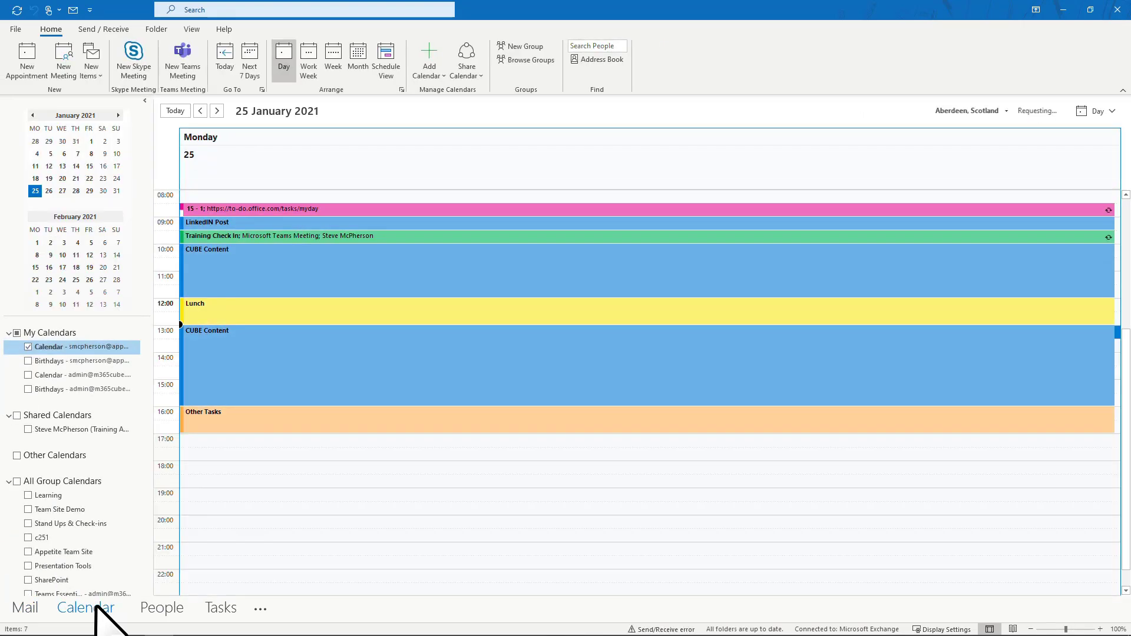
left_click(35, 255)
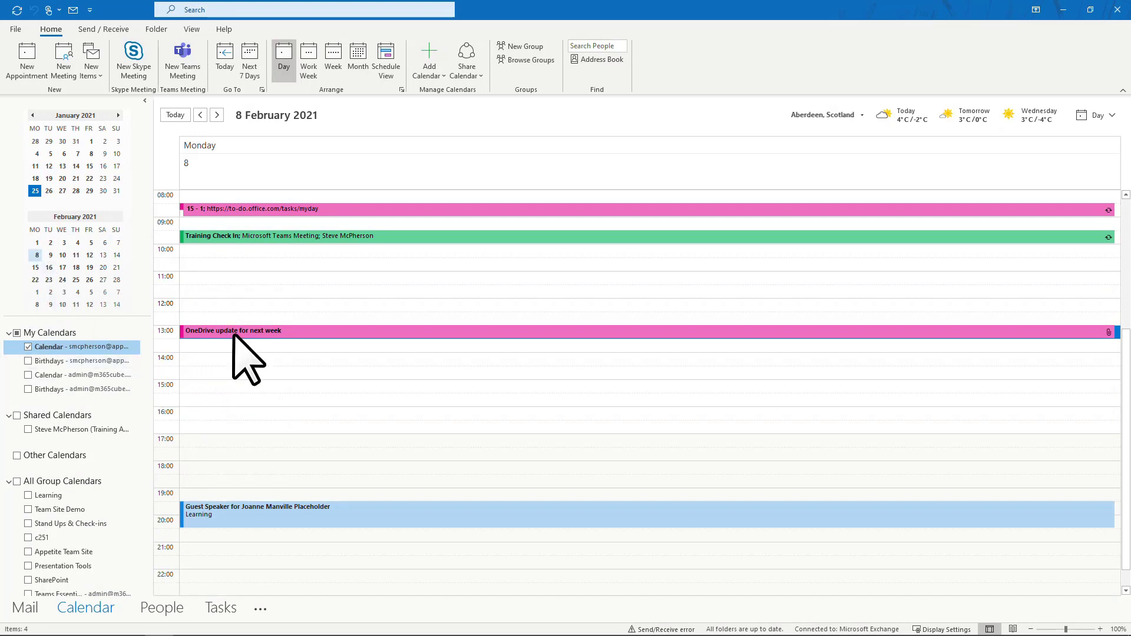
double_click(234, 331)
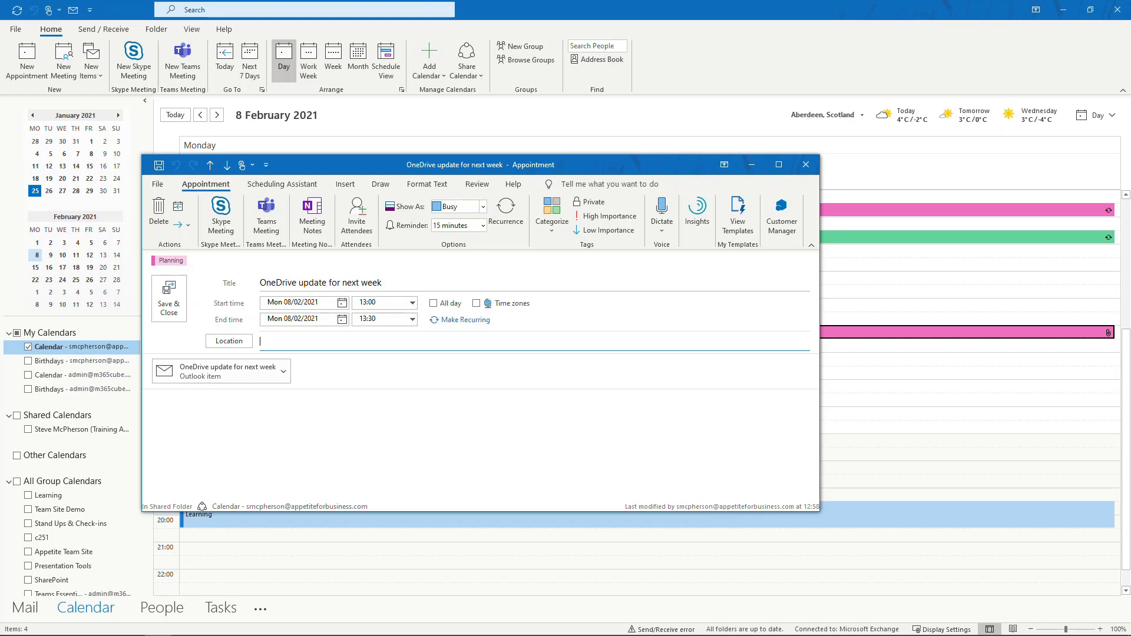
left_click(806, 165)
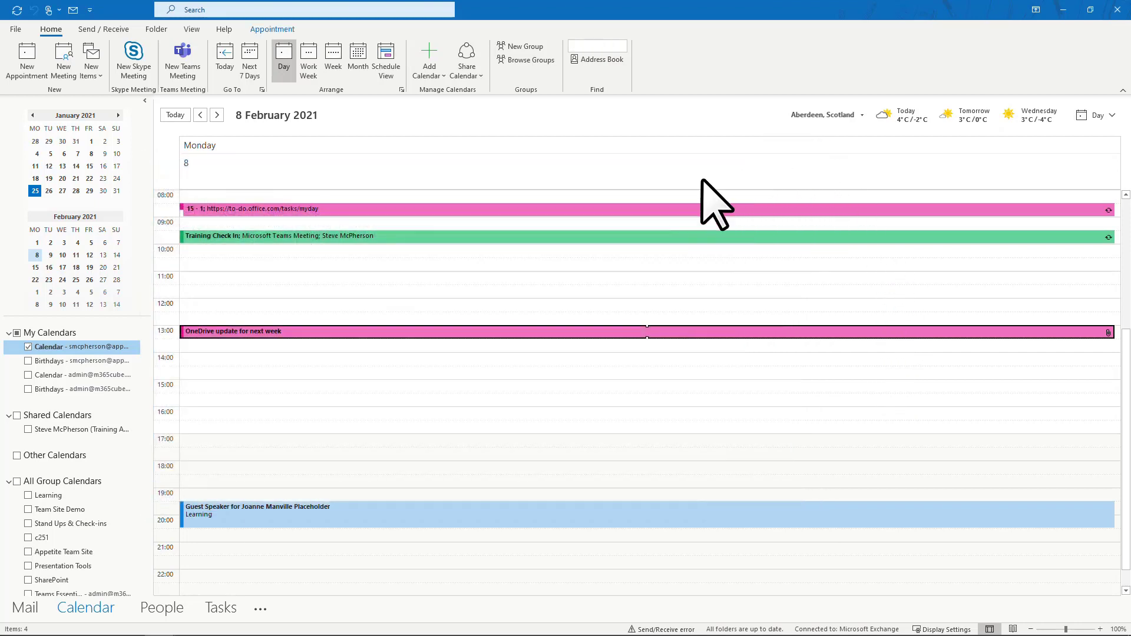
Switch from the calendar back to the Mail inbox.
left_click(26, 608)
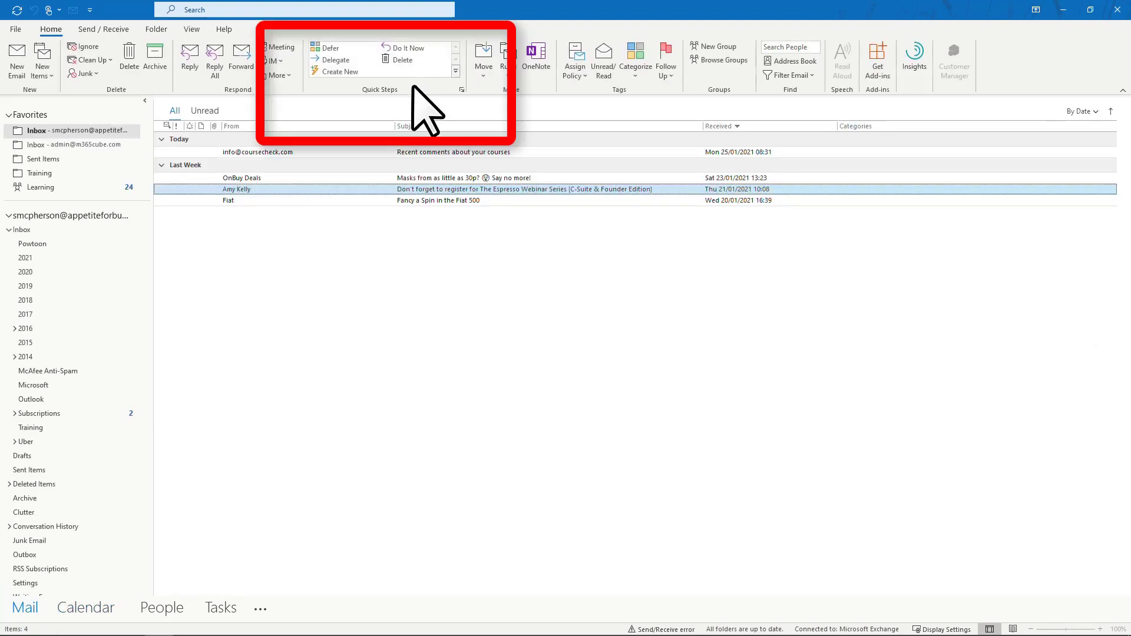